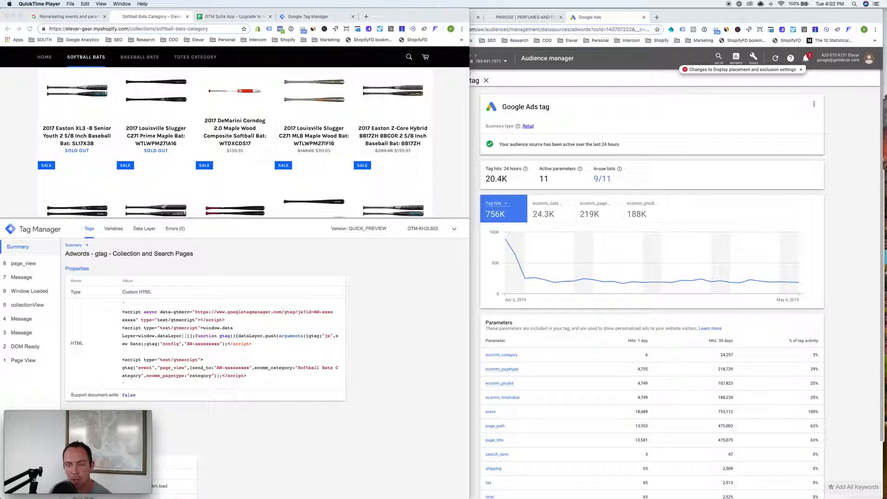
- Bring up the Google Ads Help article on remarketing events and parameters
mouse_move(122, 424)
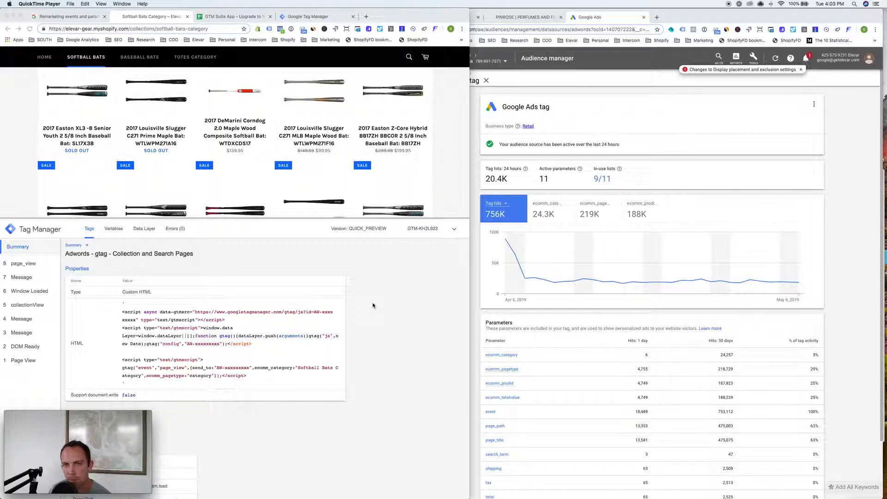
click(79, 17)
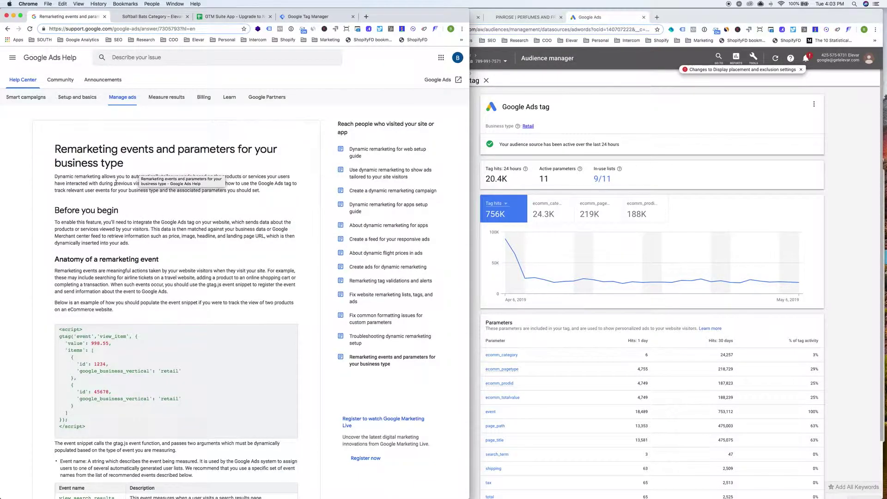
scroll(53, 203, down, 5)
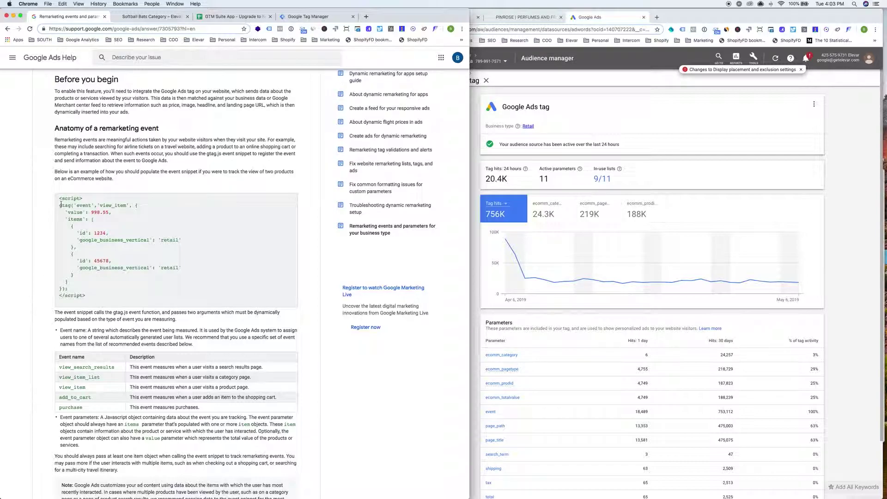
drag(81, 268, 178, 267)
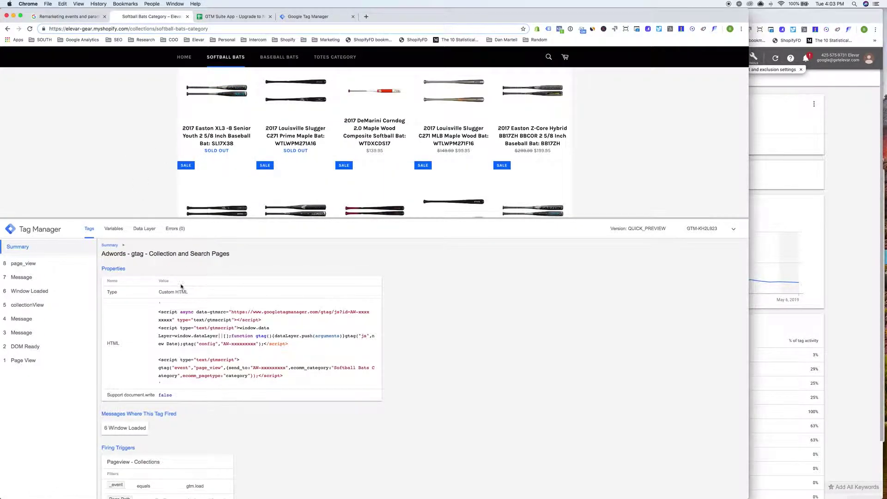
- On the Louisville Slugger C271 page, highlight the Product Pages tag's placeholder AW ID and product ID
click(106, 246)
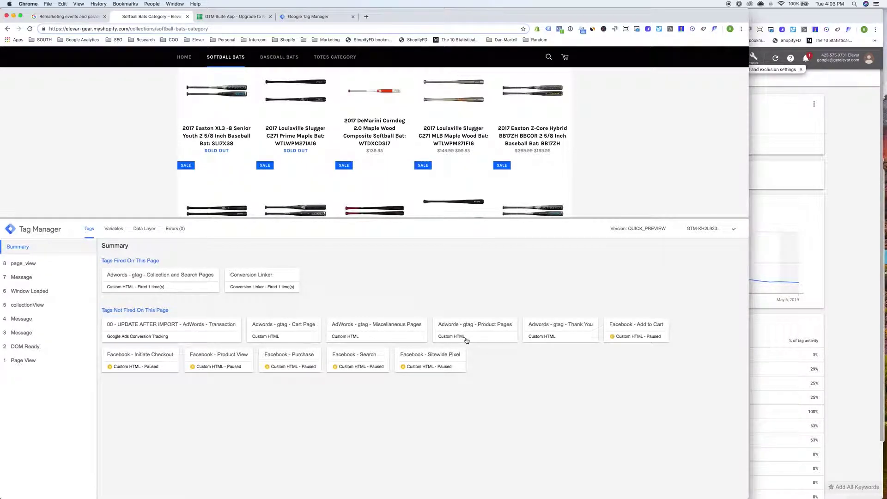
click(325, 121)
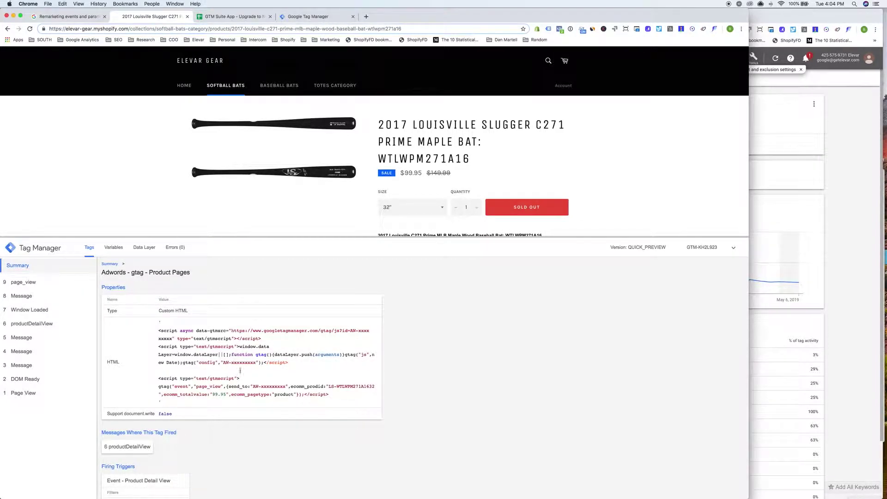
drag(250, 386, 288, 386)
drag(330, 386, 353, 386)
- Switch to the GTM Suite checklist spreadsheet
click(232, 16)
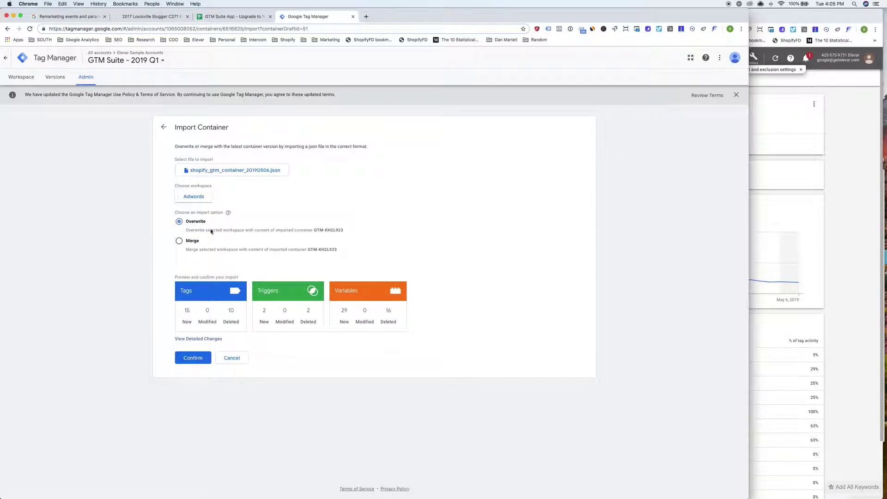
- Choose the Merge option for importing the container into the Adwords workspace
click(179, 241)
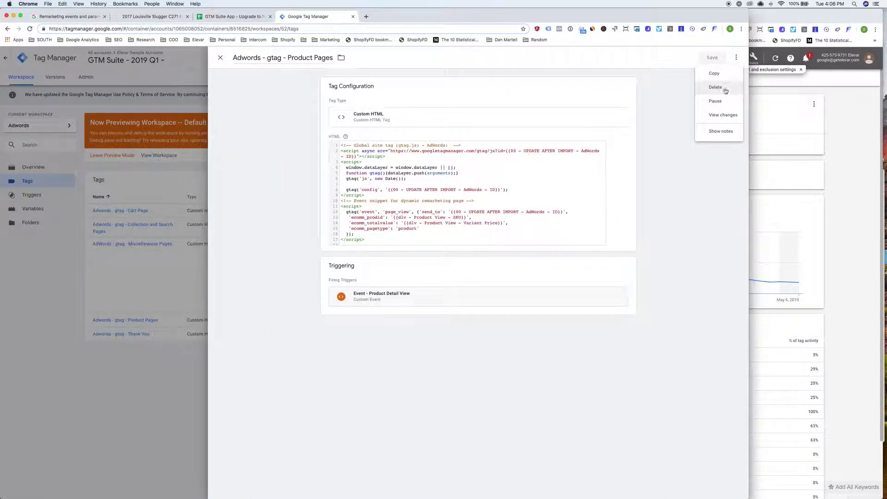
- Pause the Adwords gtag Product Pages and Collection and Search Pages tags and save them
click(719, 103)
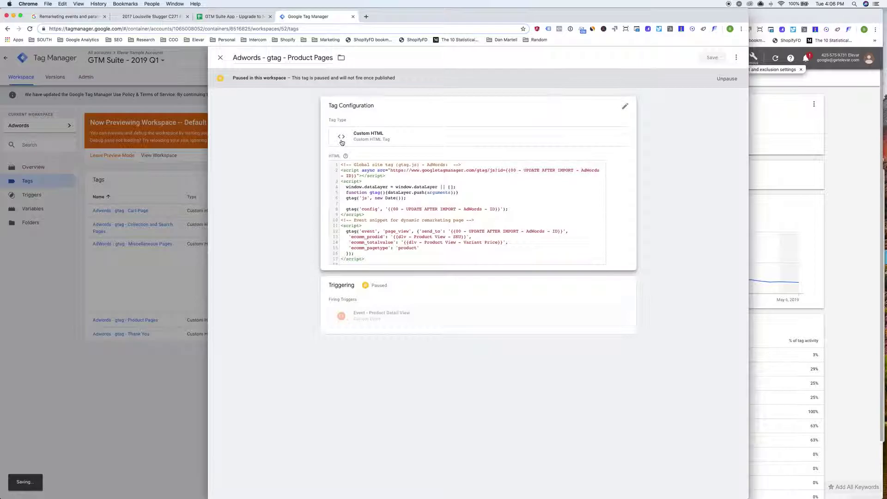
click(205, 282)
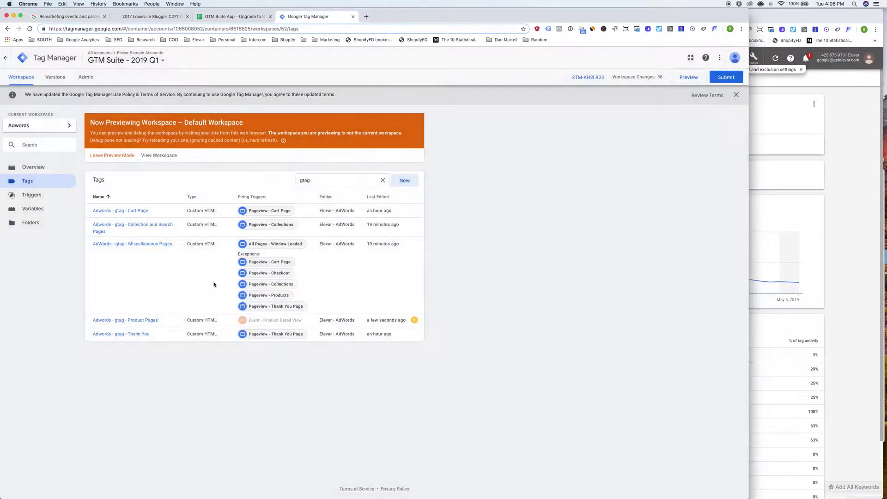
click(137, 231)
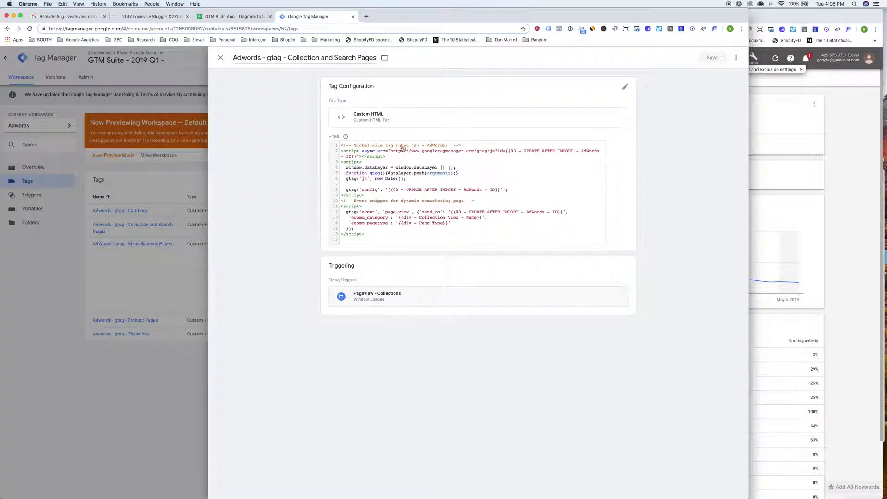
click(737, 57)
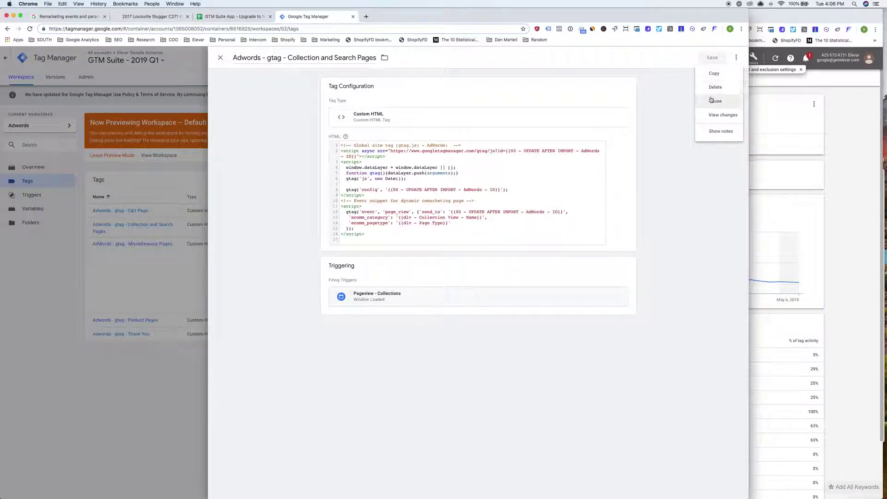
click(715, 101)
click(711, 58)
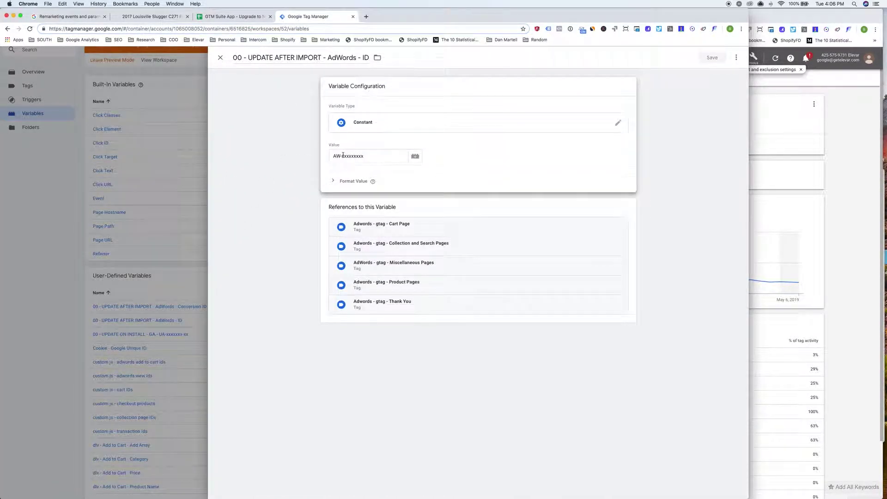
- Replace the '00 - UPDATE AFTER IMPORT - AdWords - Conversion ID' placeholder with 12345 and save
drag(343, 156, 327, 155)
click(220, 58)
click(198, 306)
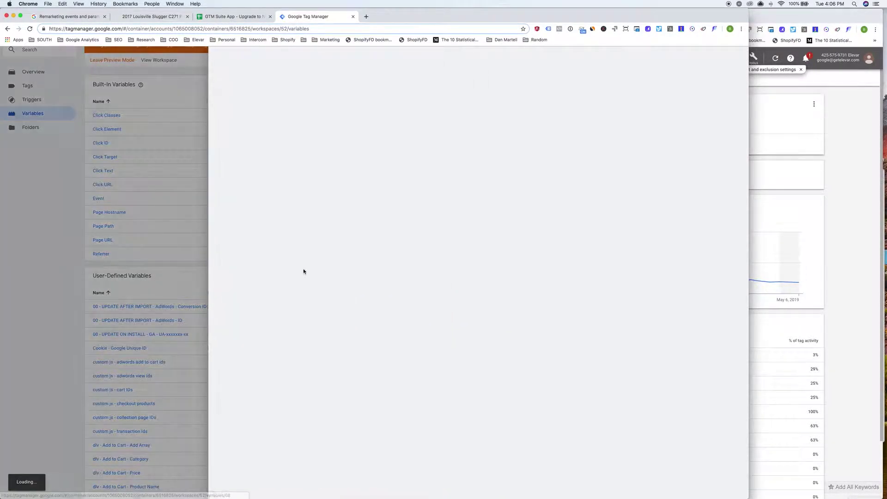
click(342, 168)
double_click(343, 181)
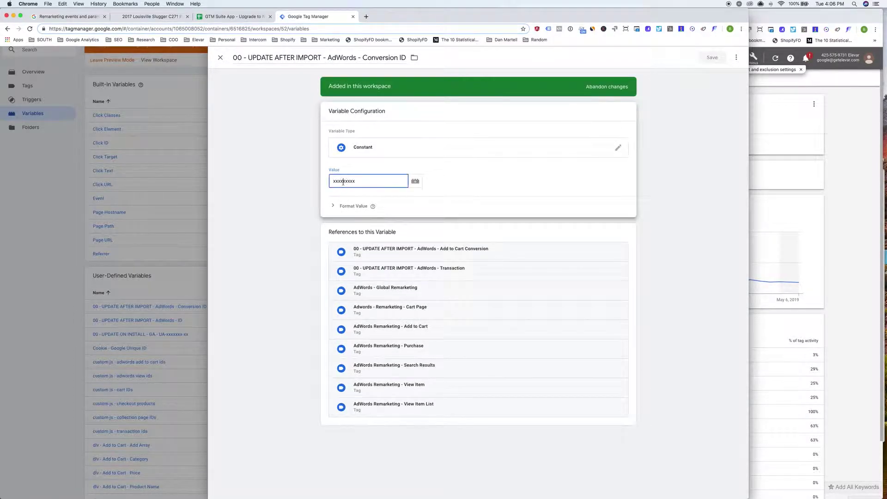
text(12345)
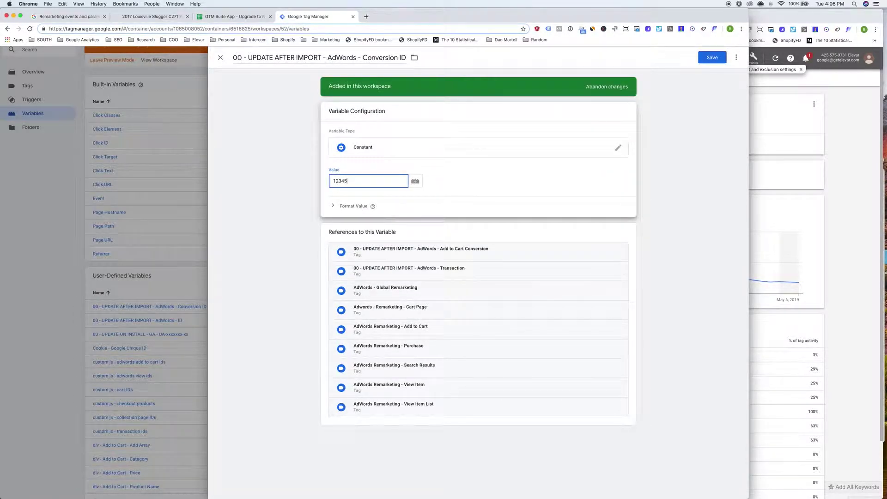
click(712, 57)
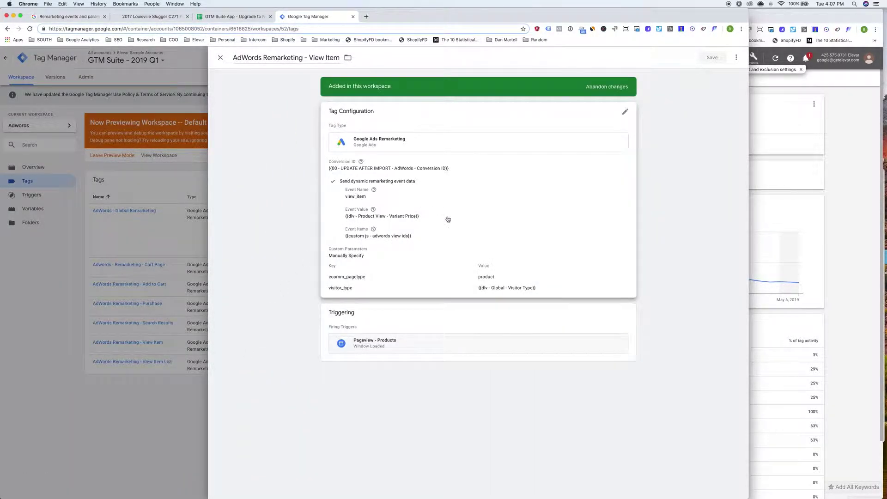
- Review the AdWords Remarketing - View Item tag configuration fields and close it unchanged
click(422, 229)
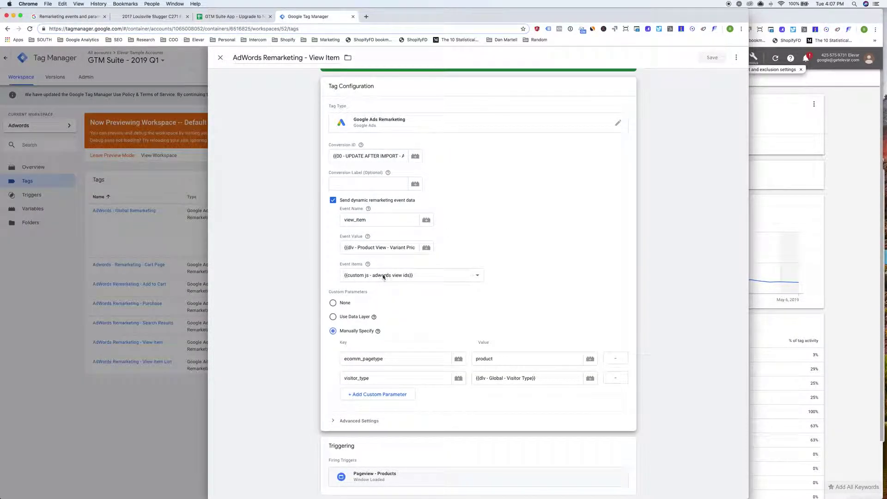
mouse_move(367, 264)
scroll(456, 275, down, 1)
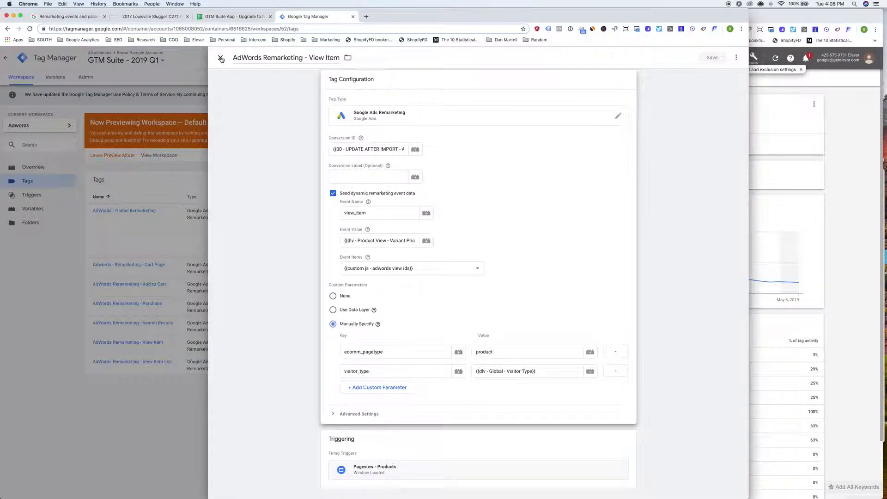
click(221, 59)
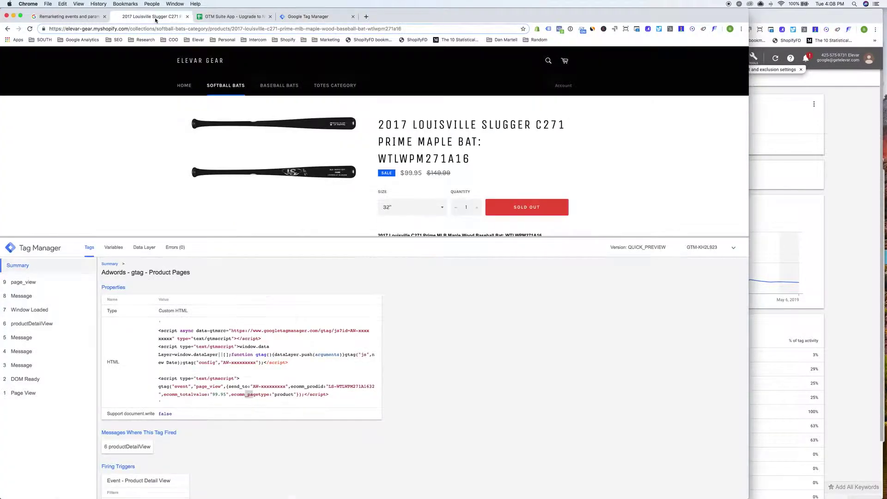
- Reload the product preview and check View Item's product ID, retail vertical, 99.95 value and ecomm_pagetype
drag(551, 237, 552, 307)
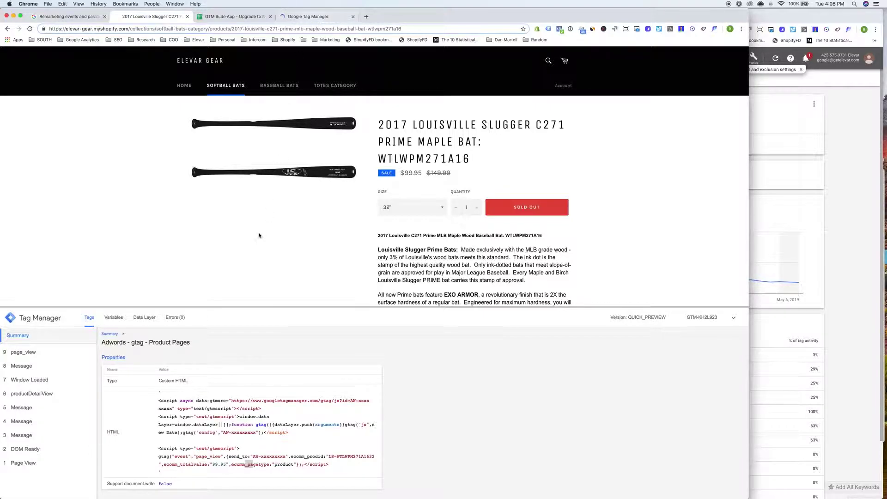
click(30, 29)
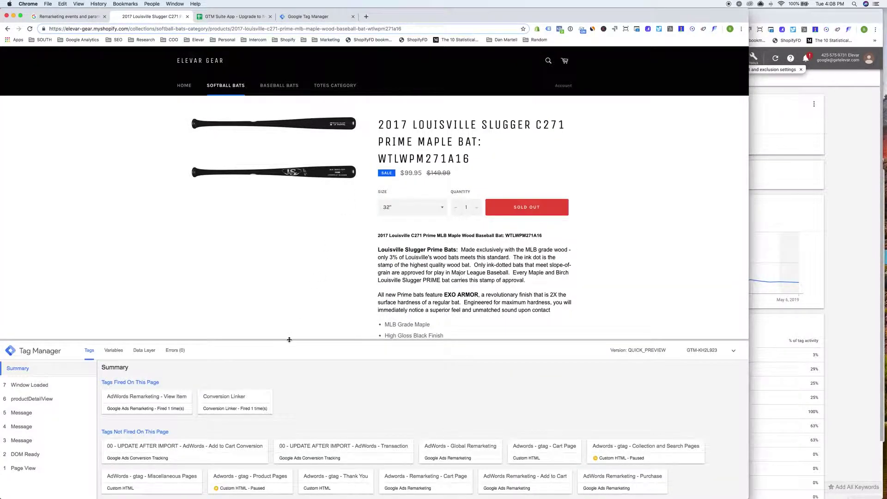
drag(289, 339, 311, 200)
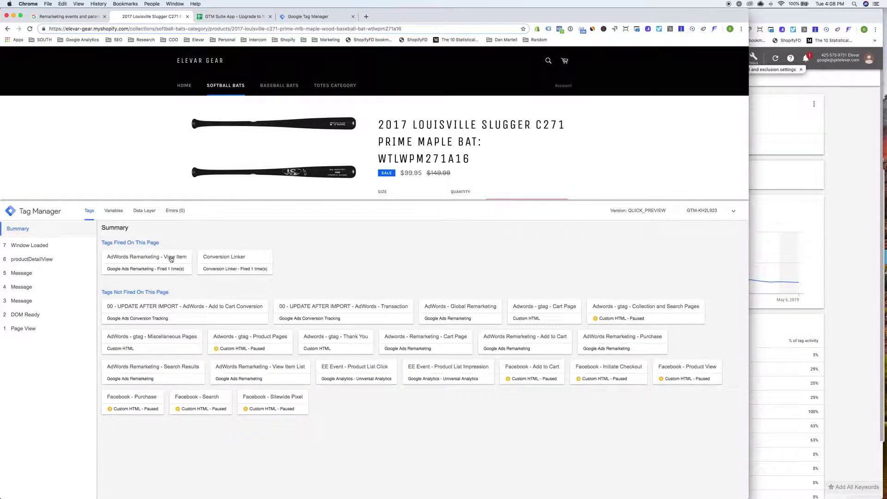
click(141, 263)
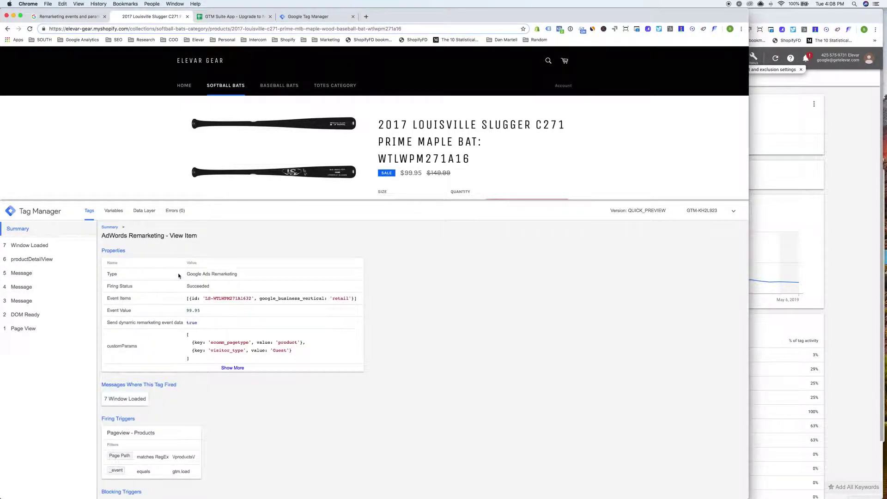
drag(185, 298, 211, 298)
double_click(344, 299)
drag(185, 313, 205, 316)
drag(199, 346, 276, 356)
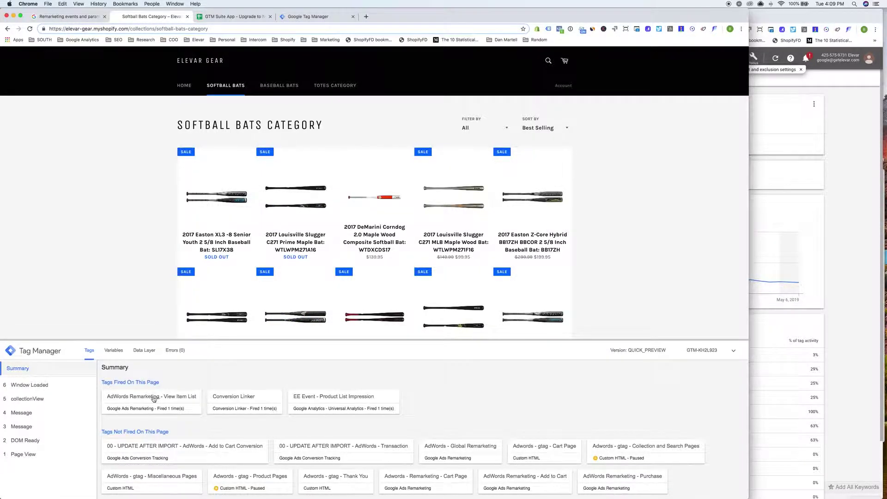
- Check the View Item List tag's Softball Bats Category ecomm_category and view_item_list event name
drag(178, 341, 182, 241)
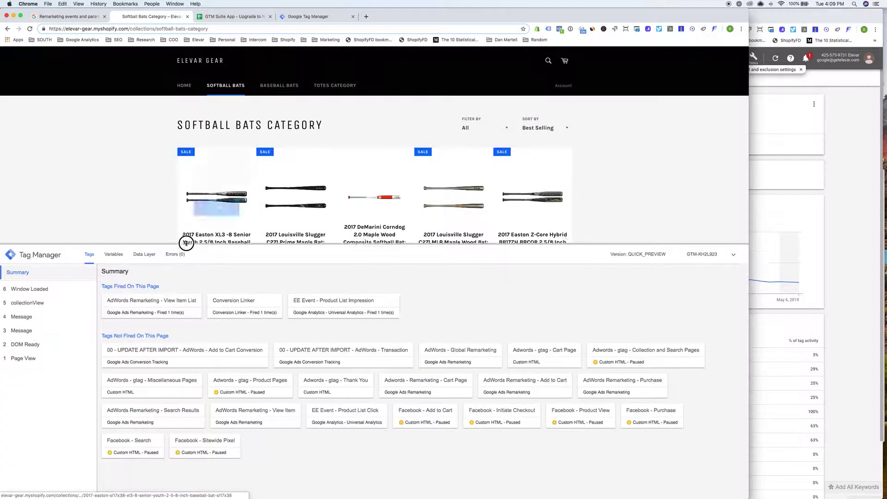
click(167, 300)
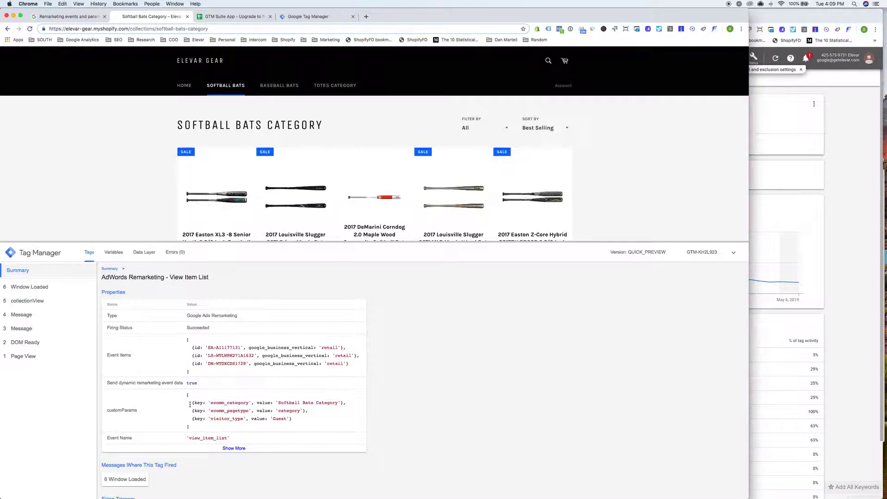
drag(225, 402, 338, 402)
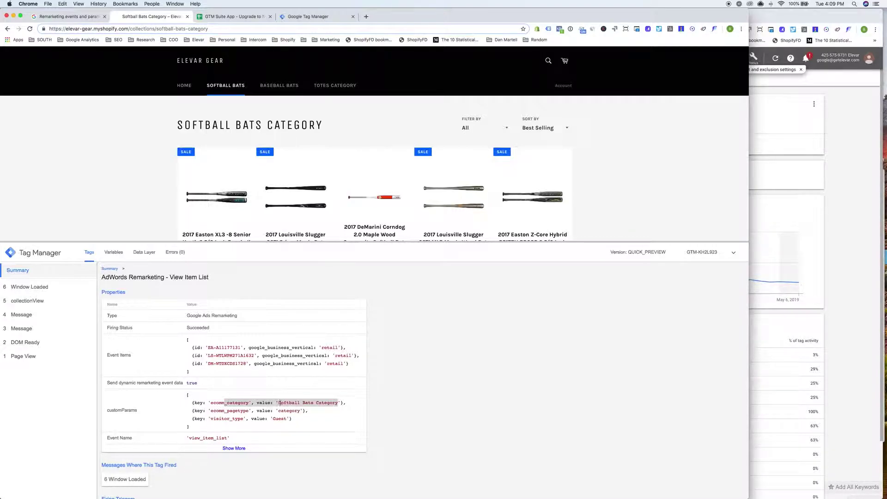
drag(188, 439, 227, 438)
click(233, 17)
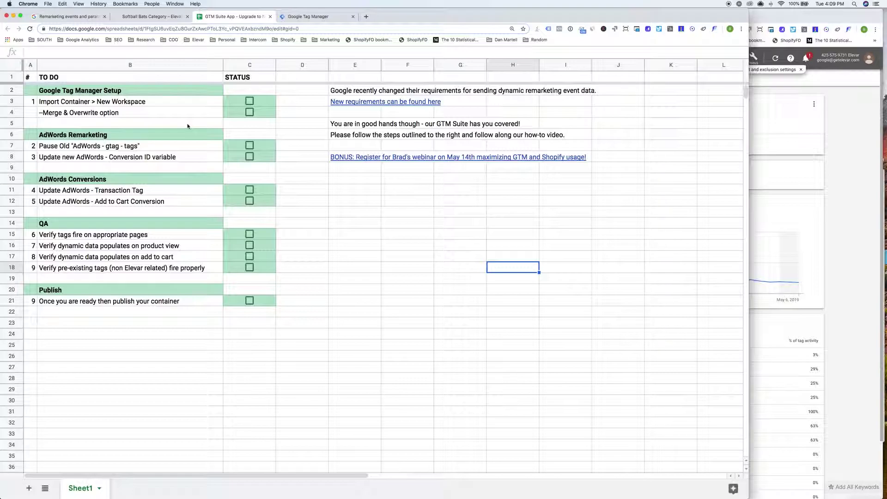
- Tick checkboxes C3, C4, C7 and C8 for import, merge, paused tags and Conversion ID
click(252, 102)
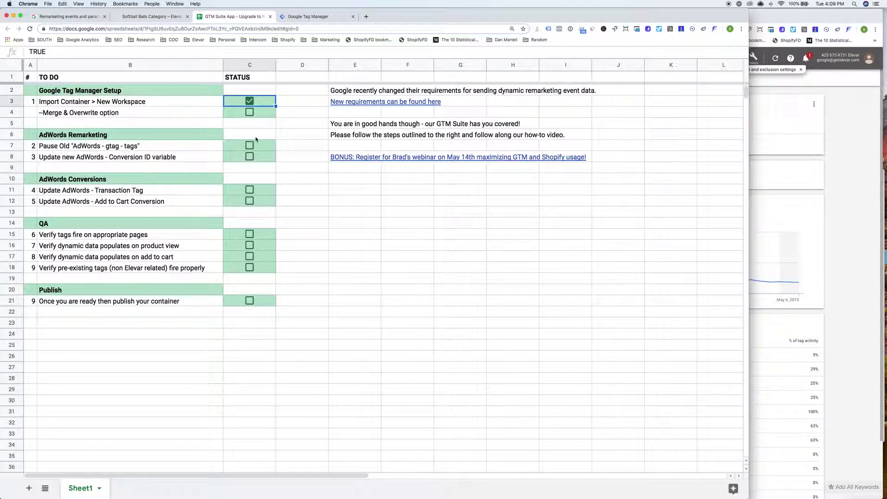
click(249, 112)
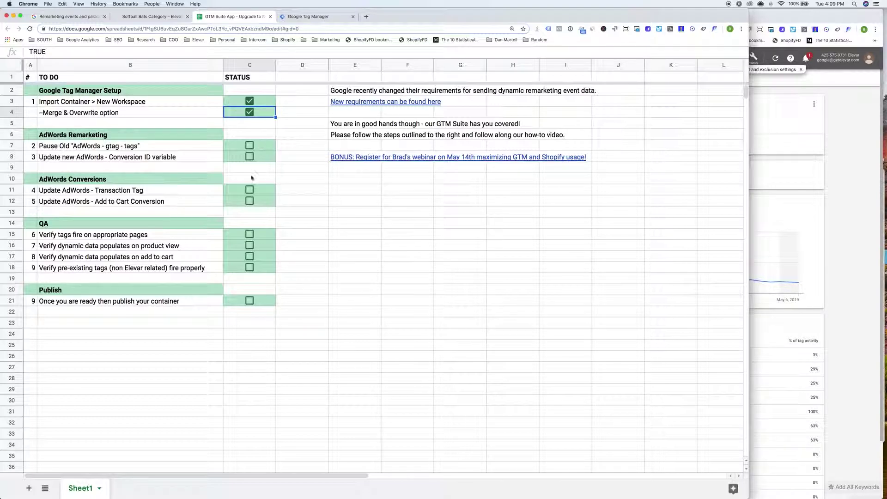
click(249, 146)
click(249, 158)
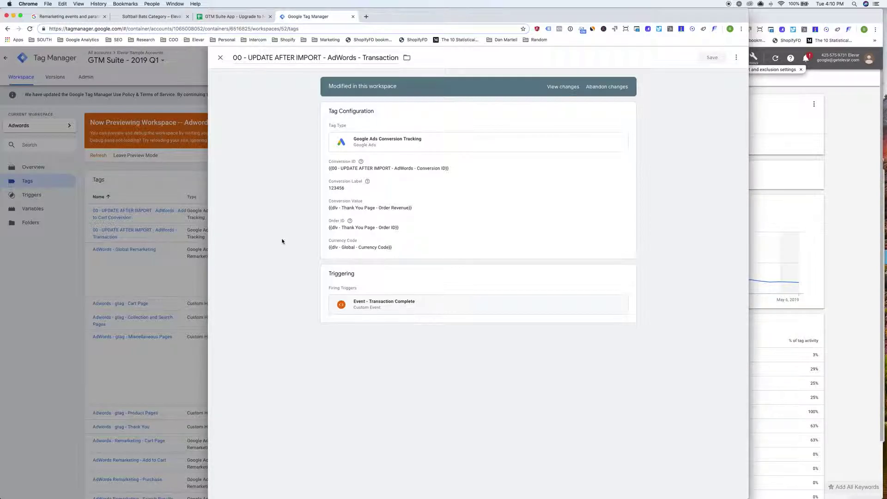
- Review the 00 - UPDATE AFTER IMPORT - AdWords - Transaction conversion tag
mouse_move(361, 161)
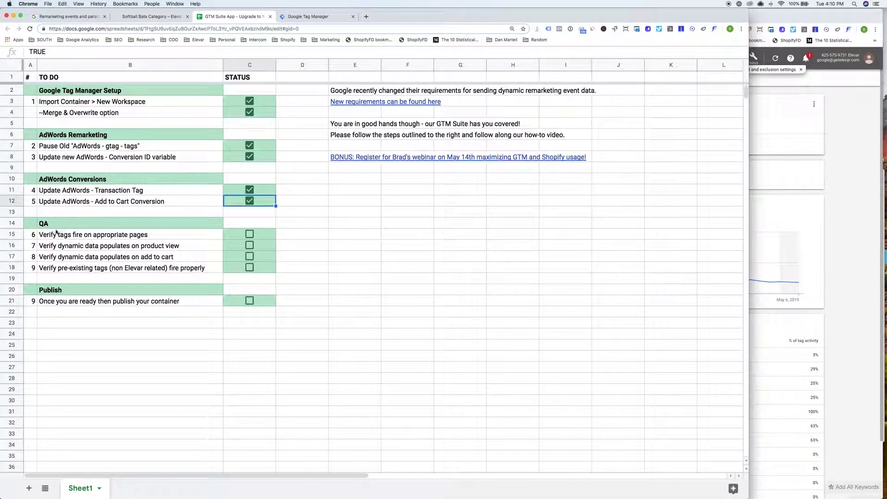
- Tick C15 and C16 for tags firing on appropriate pages and product-view dynamic data
click(249, 236)
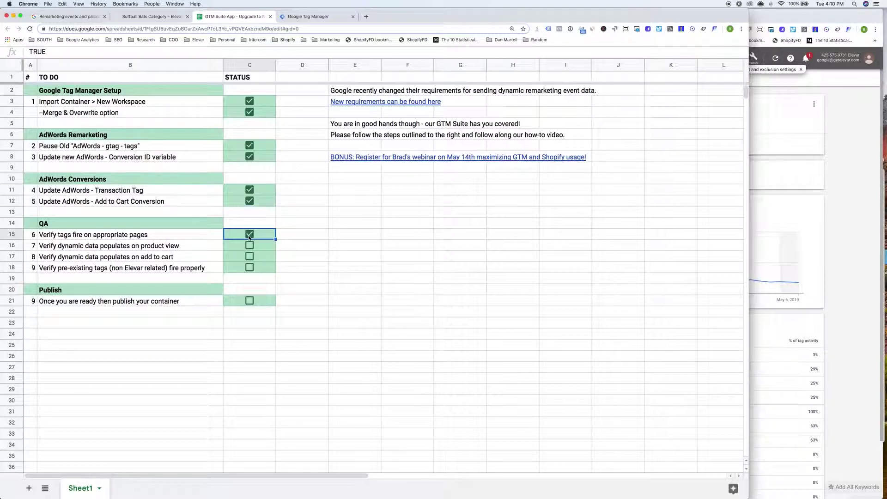
click(249, 246)
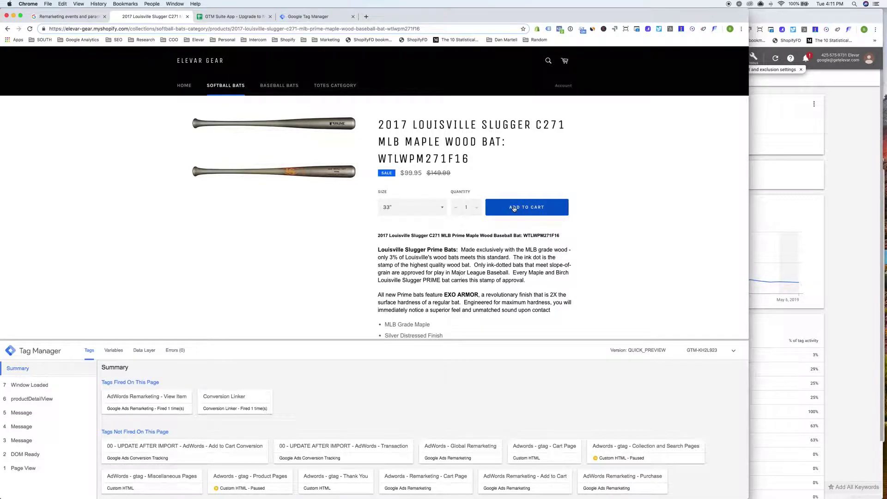
- Add the Louisville Slugger bat to cart and confirm the AdWords Remarketing - Add to Cart tag fired on addToCart
click(514, 208)
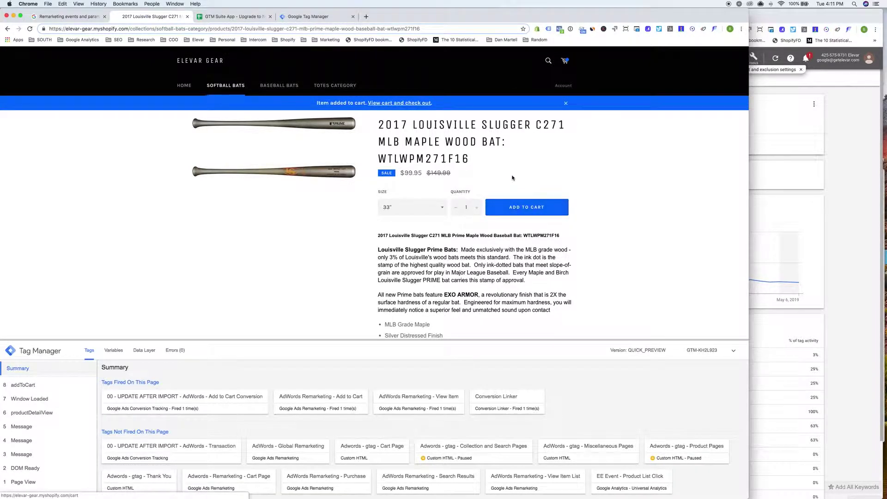
click(39, 384)
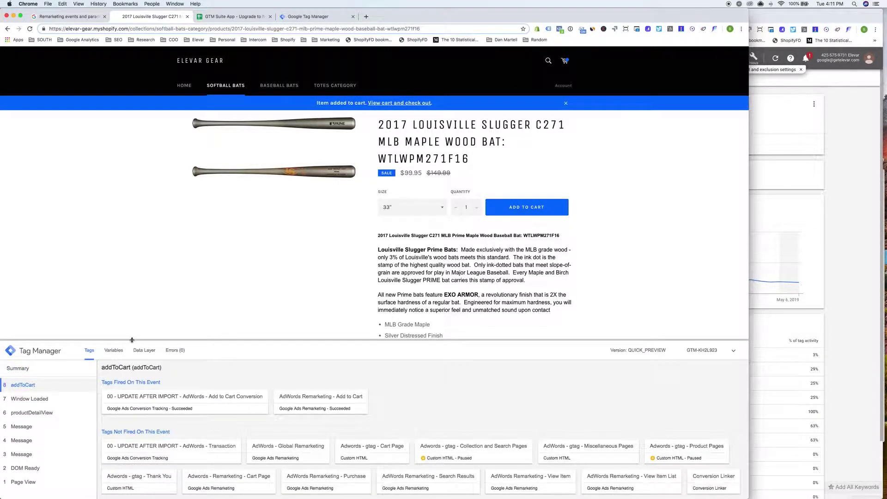
click(312, 401)
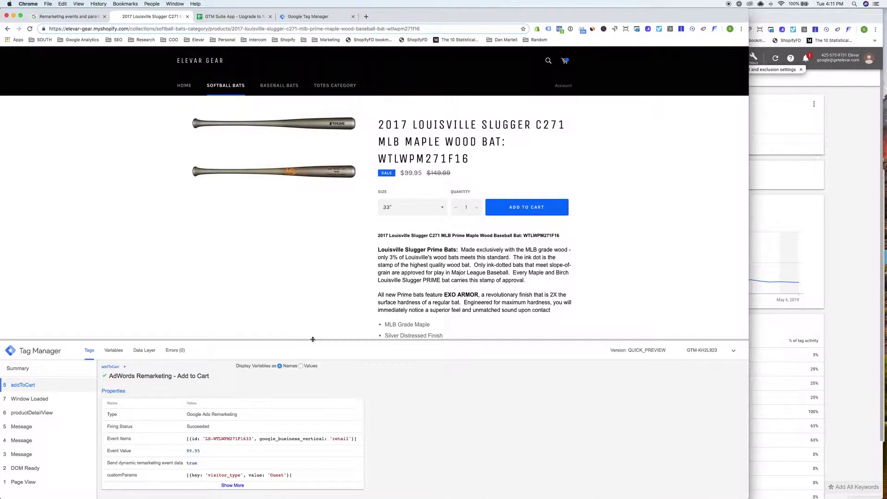
drag(313, 339, 313, 192)
drag(211, 290, 346, 290)
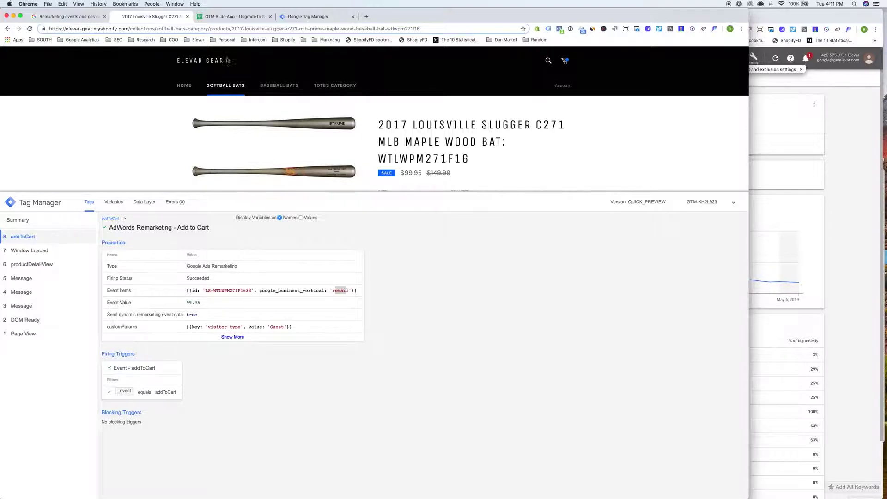
click(231, 16)
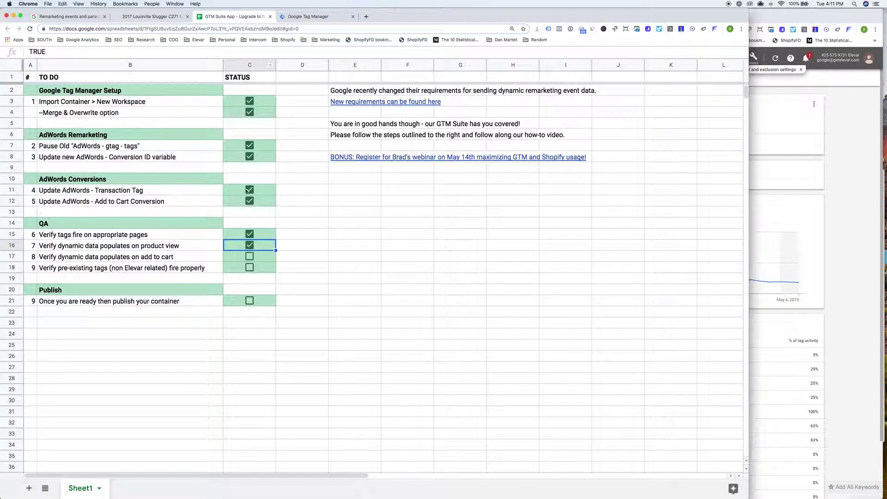
- Tick C17, QA step 8 'Verify dynamic data populates on add to cart'
click(250, 257)
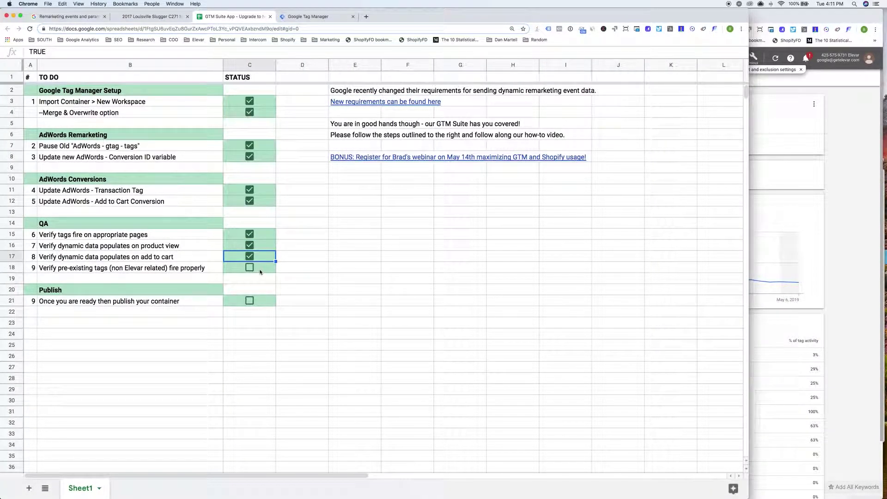